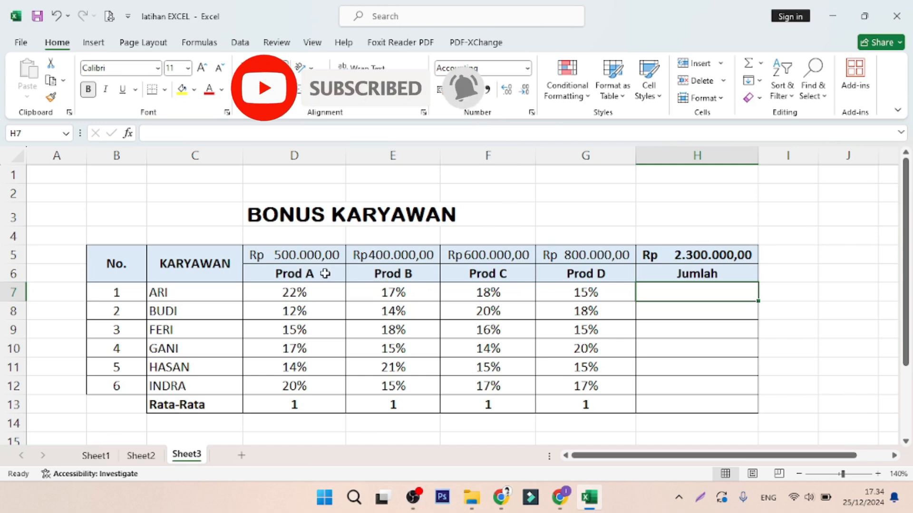
# - Inspect the bonus amounts in row 5 and the employee name cells of the table
pyautogui.click(303, 256)
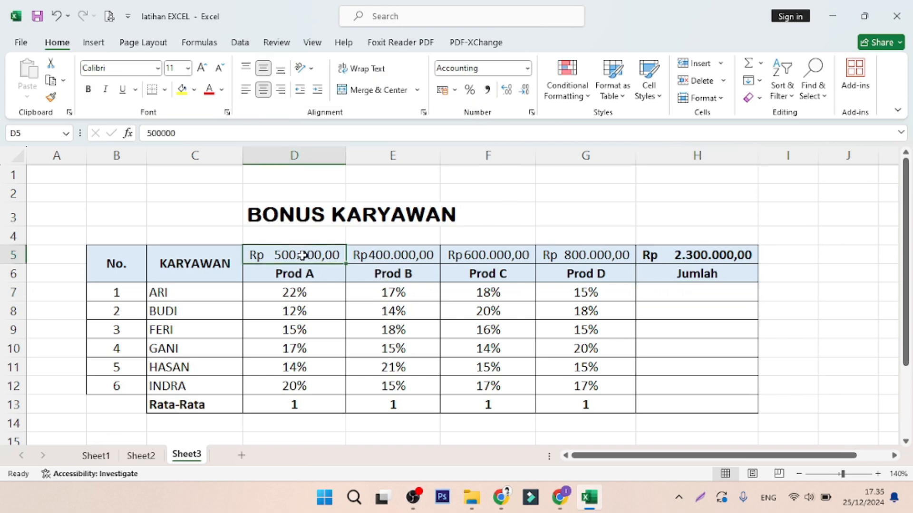
pyautogui.click(188, 296)
pyautogui.click(186, 310)
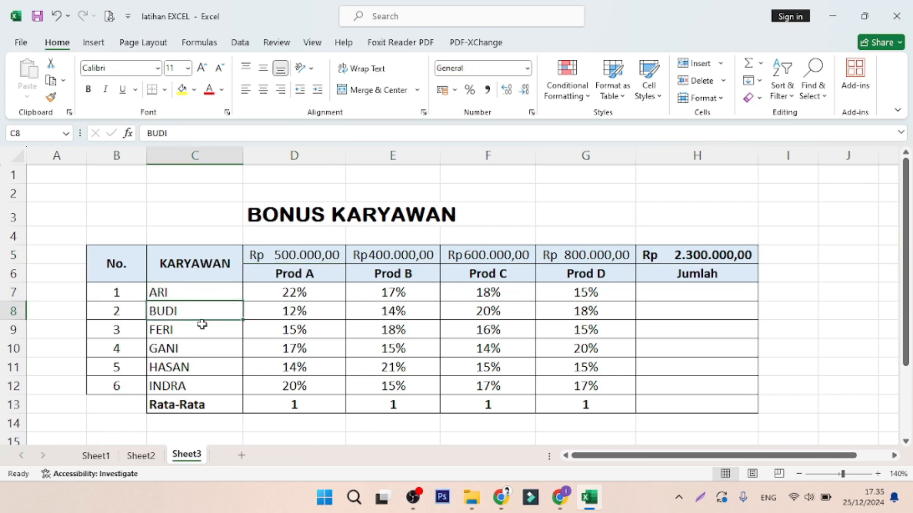
pyautogui.click(393, 255)
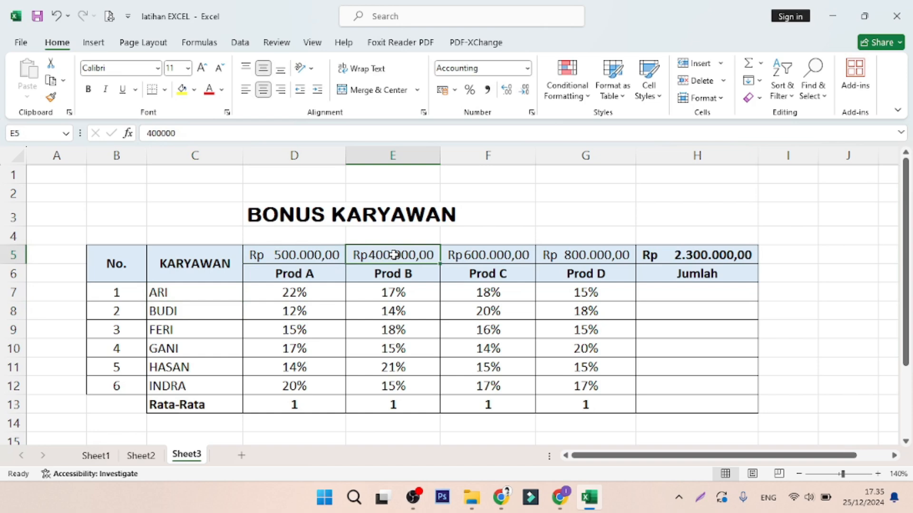
pyautogui.click(209, 296)
pyautogui.click(209, 312)
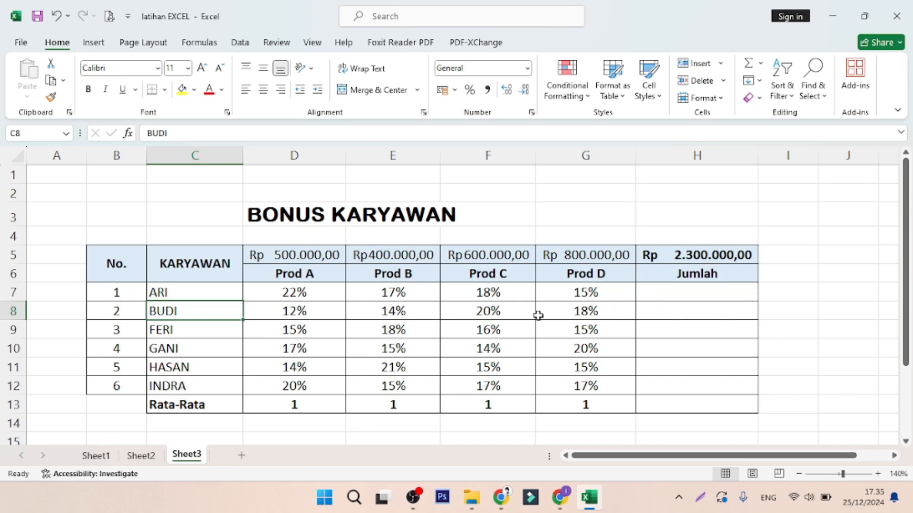
# - Start an inserted function in cell H7 and set the function category to All
pyautogui.click(660, 294)
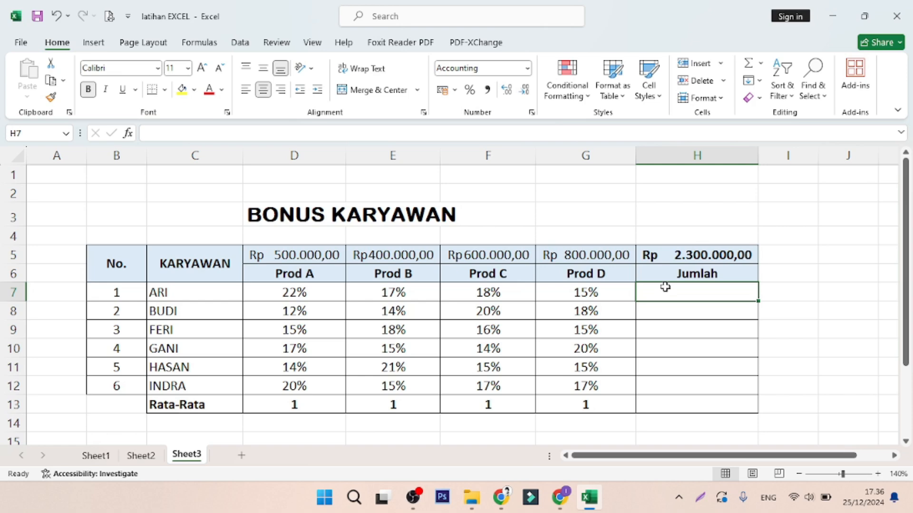
pyautogui.click(677, 313)
pyautogui.click(679, 294)
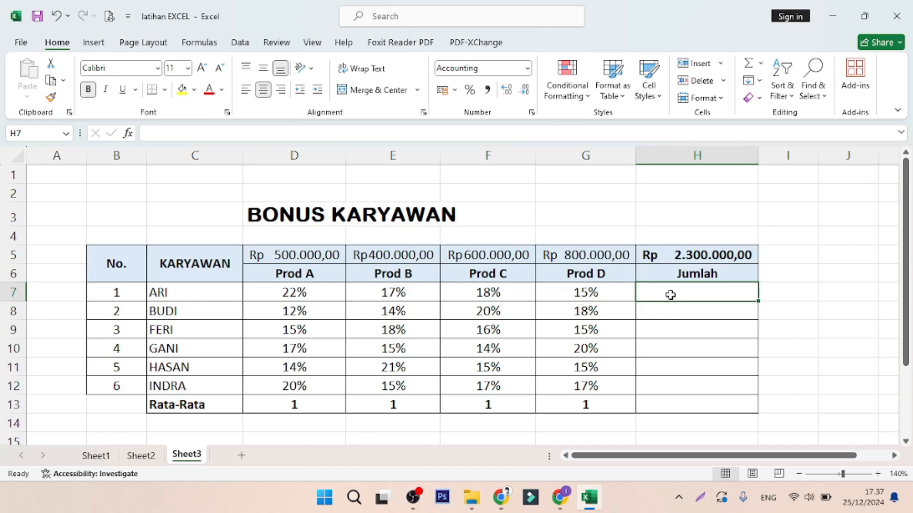
pyautogui.click(129, 134)
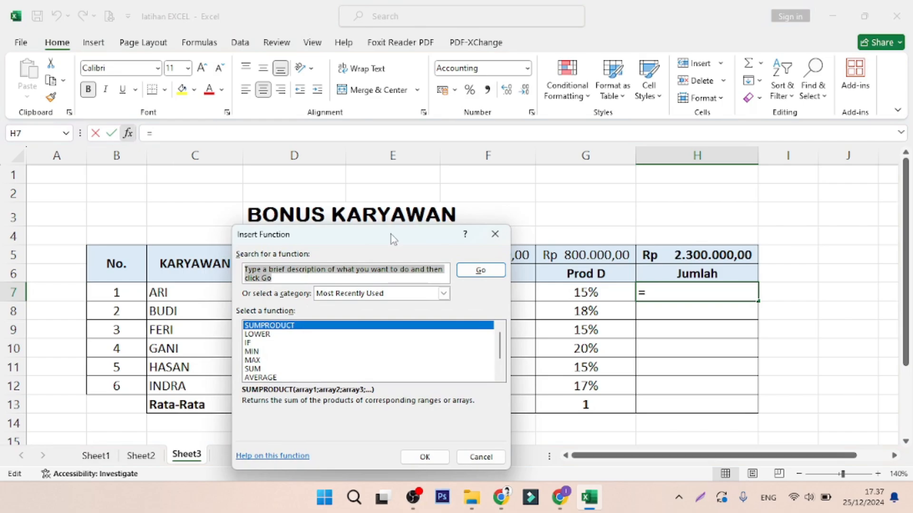
pyautogui.moveTo(391, 235); pyautogui.dragTo(403, 121)
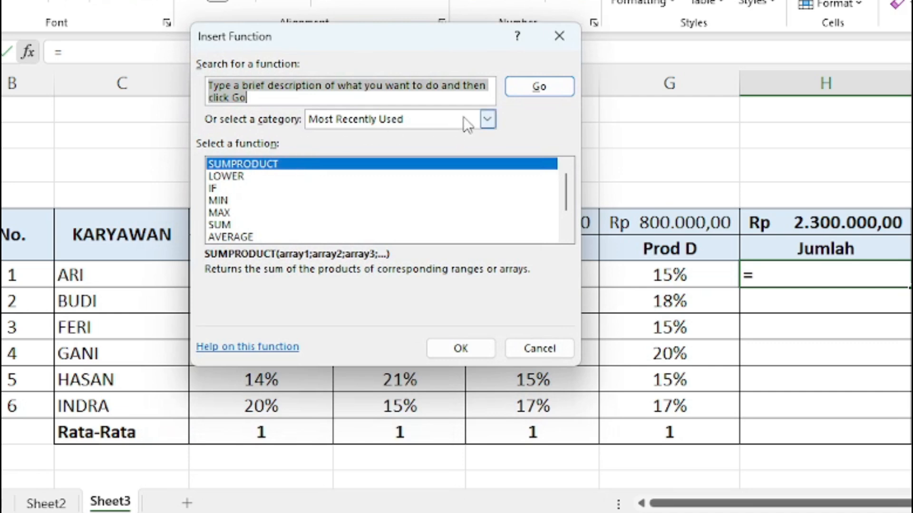
pyautogui.click(485, 122)
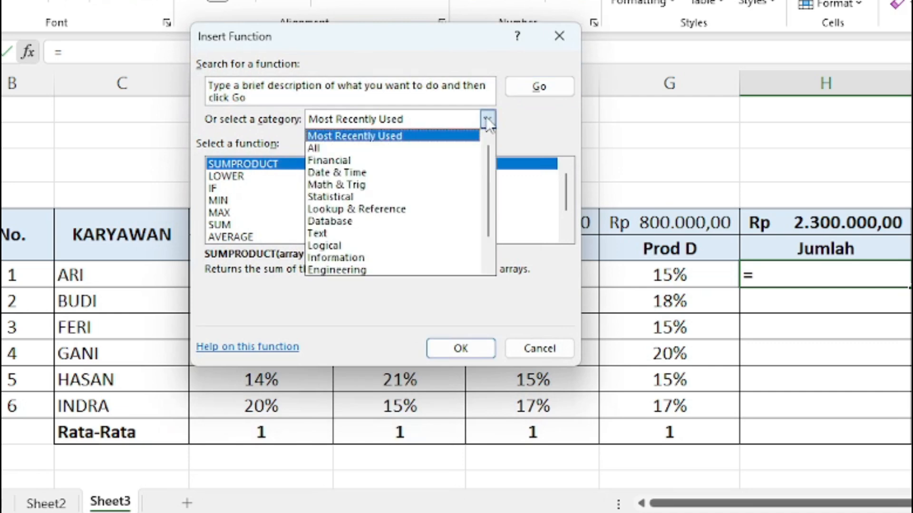
pyautogui.click(325, 149)
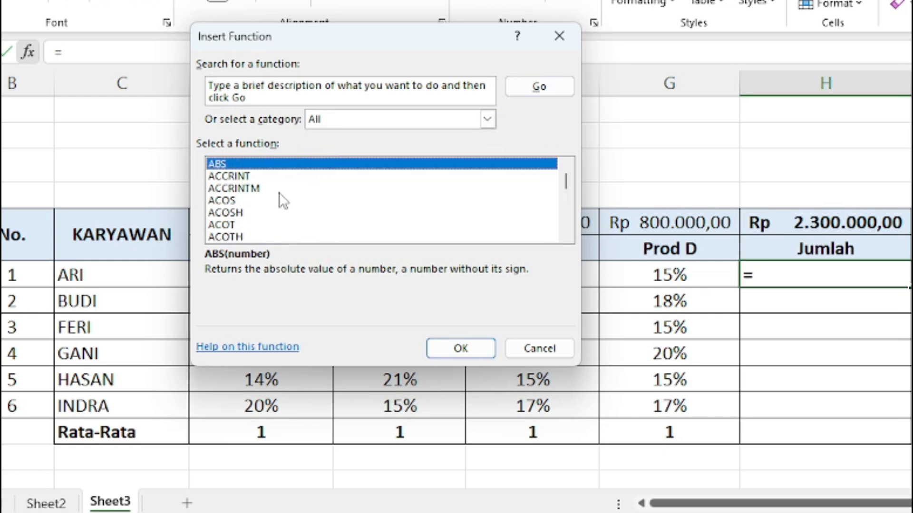
# - Browse the function list and choose SUMPRODUCT
pyautogui.scroll(-1, 267, 200)
pyautogui.scroll(-15, 266, 195)
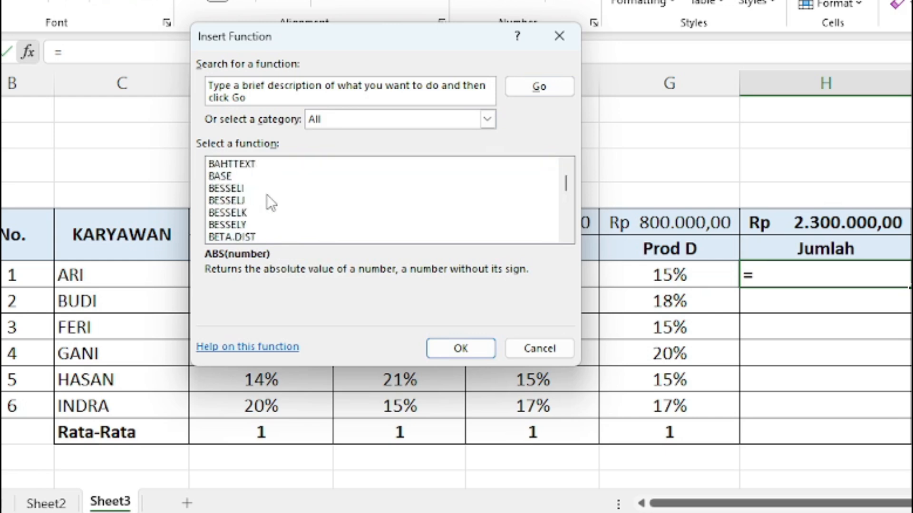
pyautogui.scroll(-4, 267, 197)
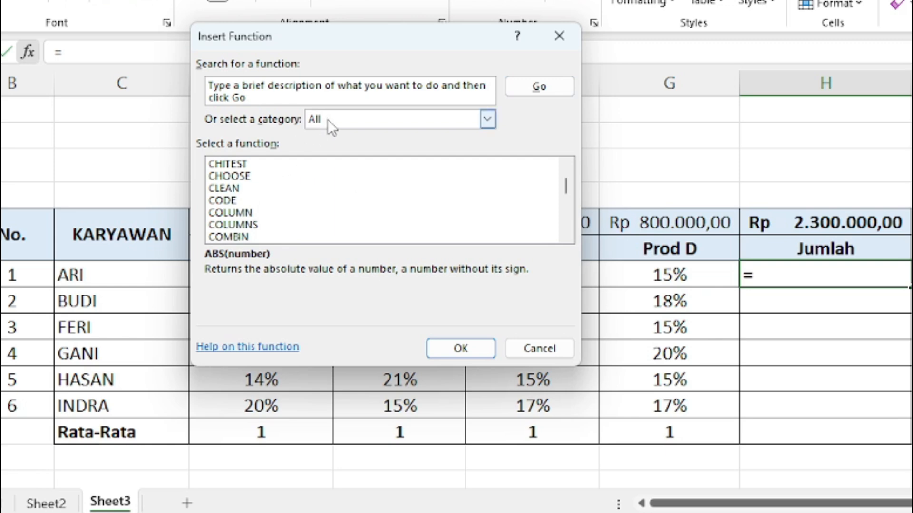
pyautogui.click(308, 88)
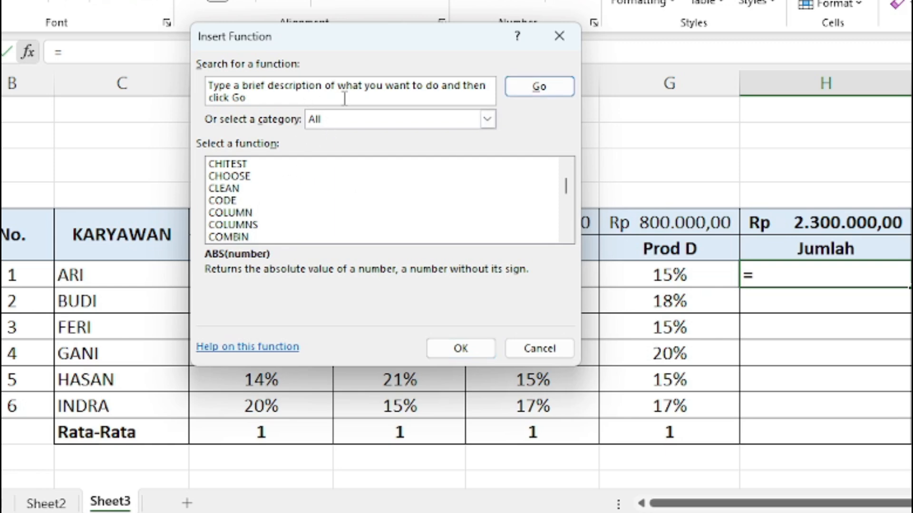
pyautogui.click(319, 188)
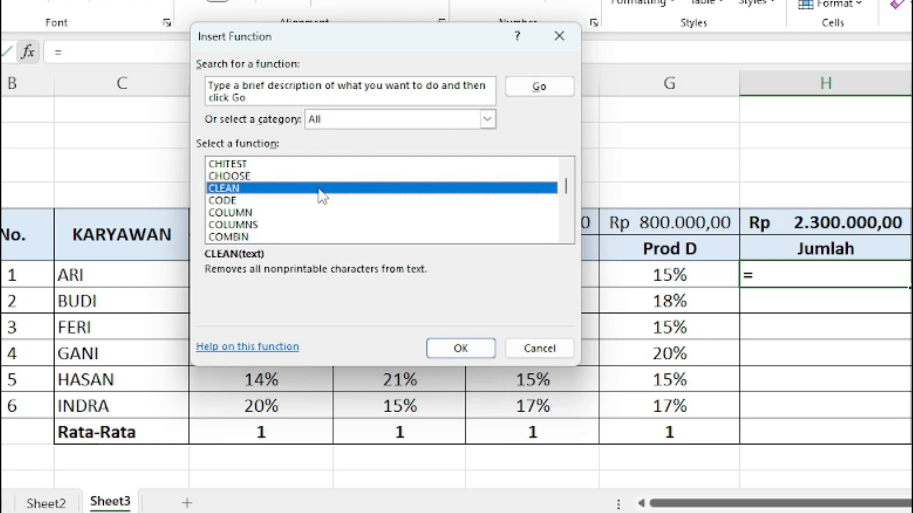
pyautogui.click(313, 164)
pyautogui.press('s')
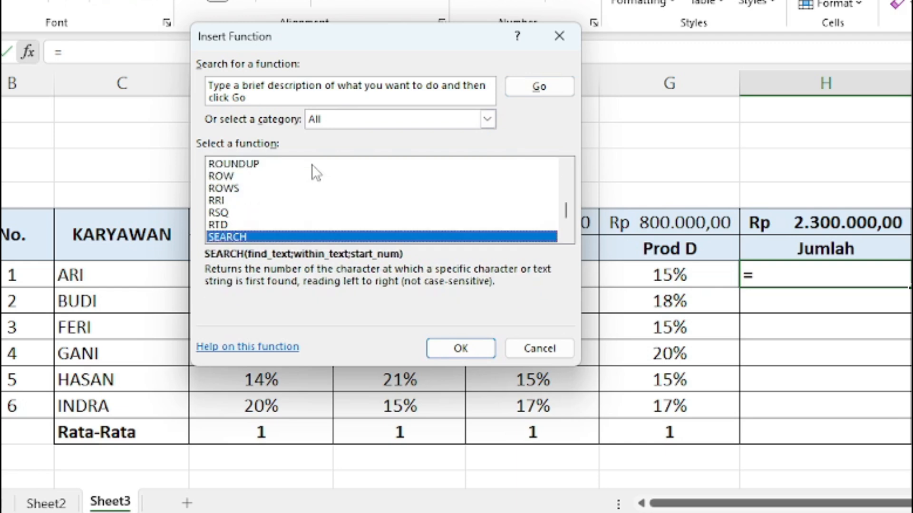
pyautogui.press('u')
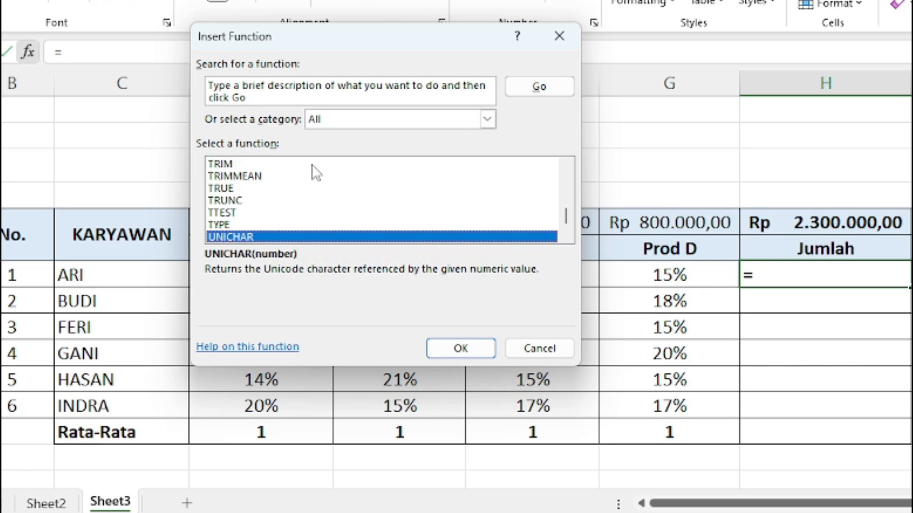
pyautogui.press('s')
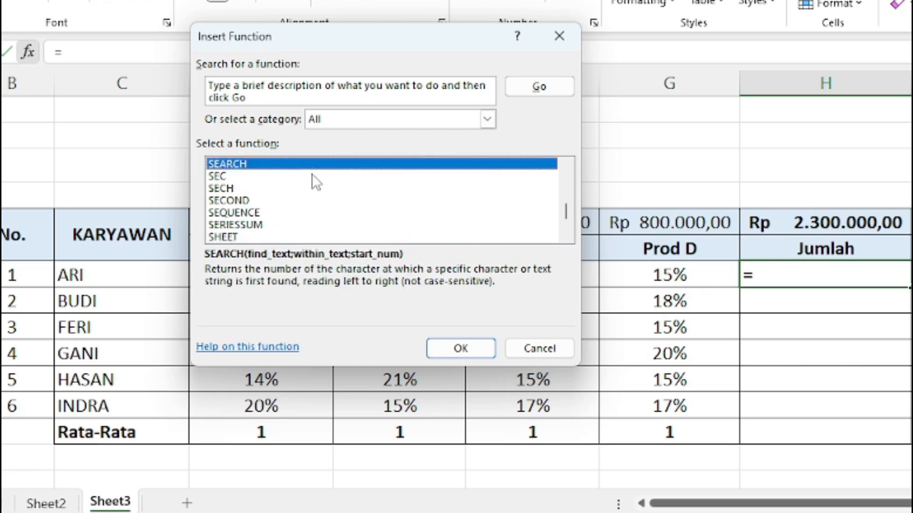
pyautogui.scroll(-10, 315, 183)
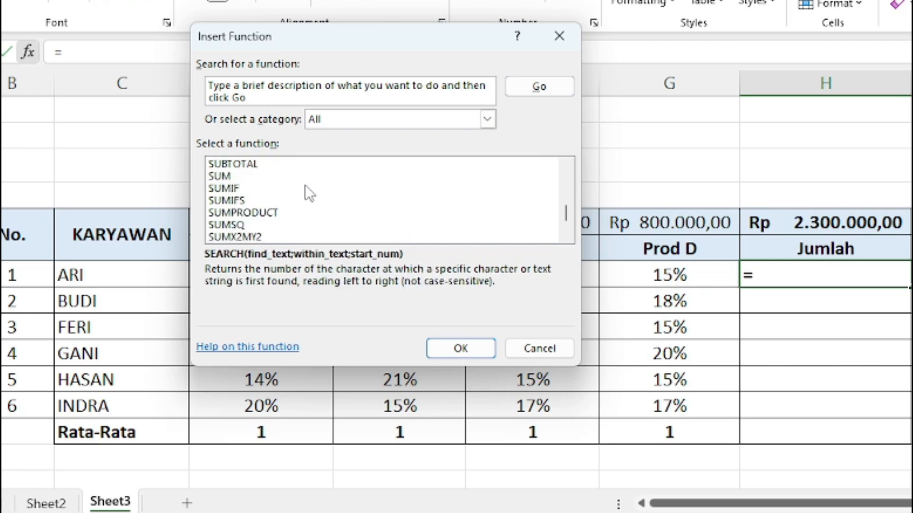
pyautogui.click(258, 214)
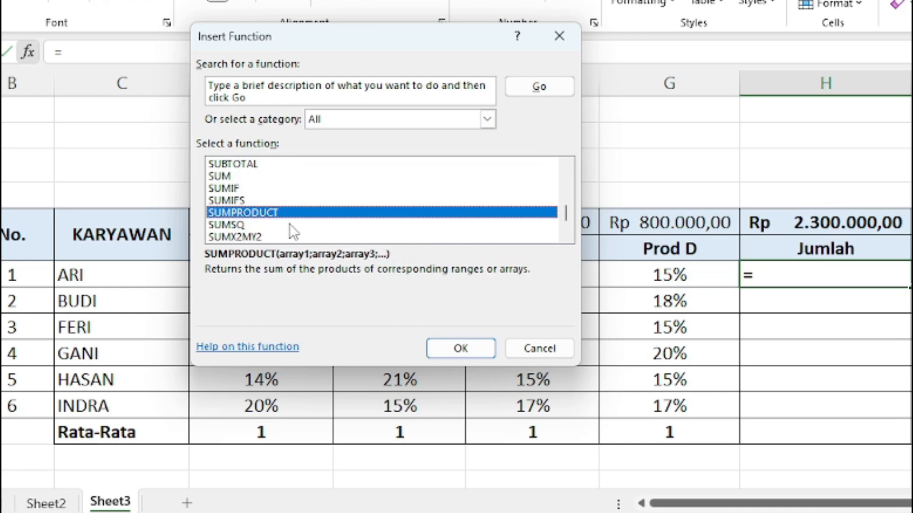
pyautogui.click(472, 347)
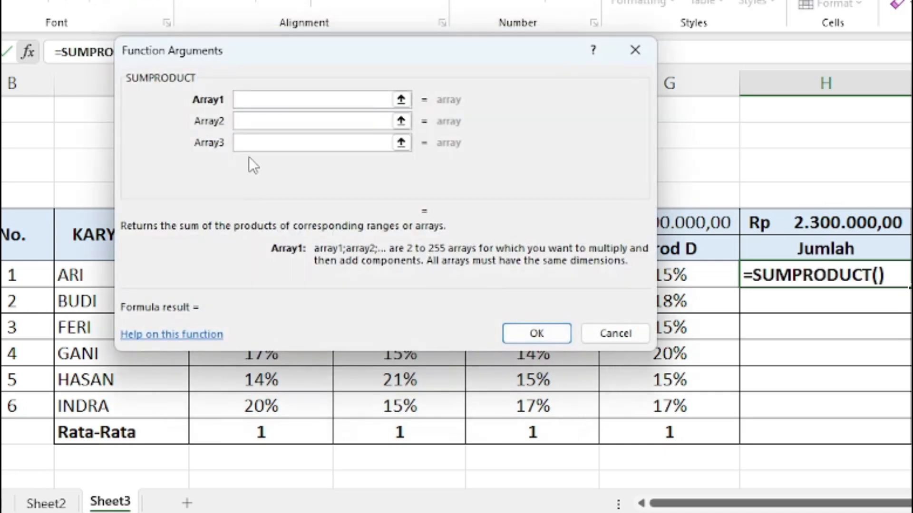
# - Set SUMPRODUCT's Array1 to the bonus amounts range D5:G5
pyautogui.moveTo(379, 55); pyautogui.dragTo(444, 224)
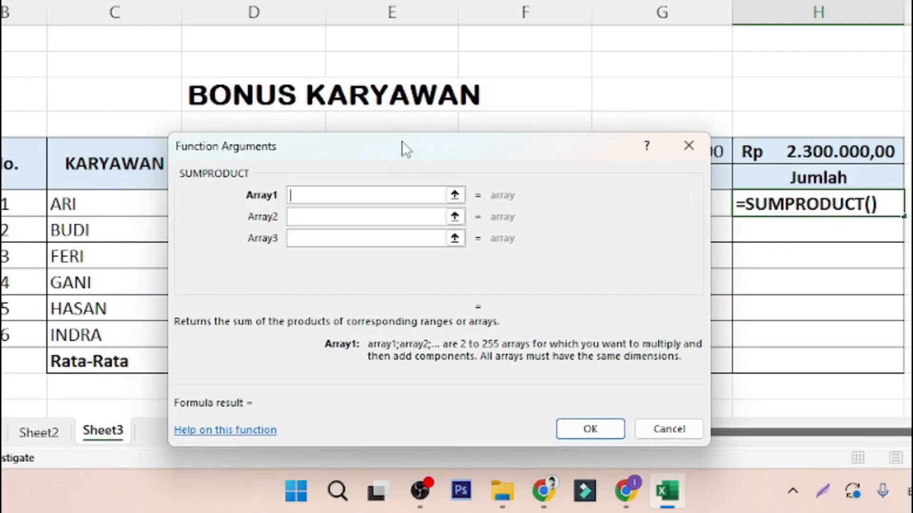
pyautogui.moveTo(401, 144); pyautogui.dragTo(369, 194)
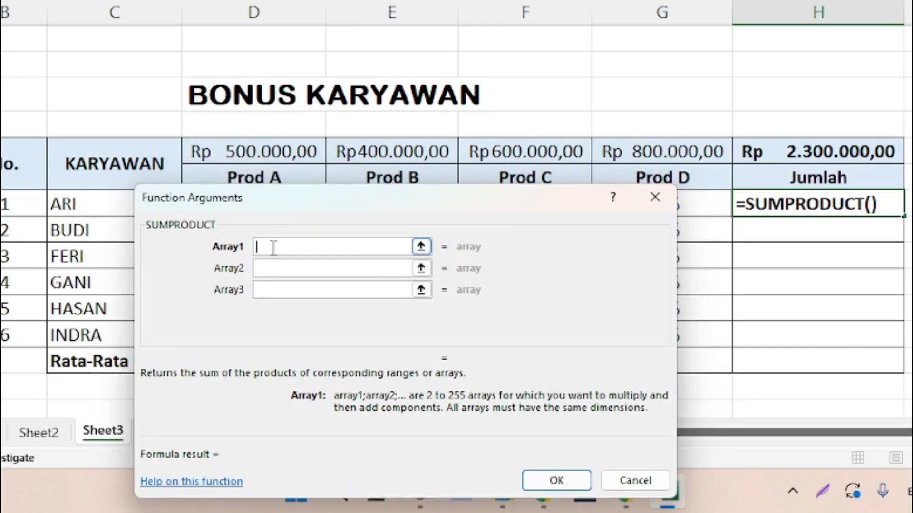
pyautogui.click(261, 153)
pyautogui.moveTo(261, 153); pyautogui.dragTo(616, 149)
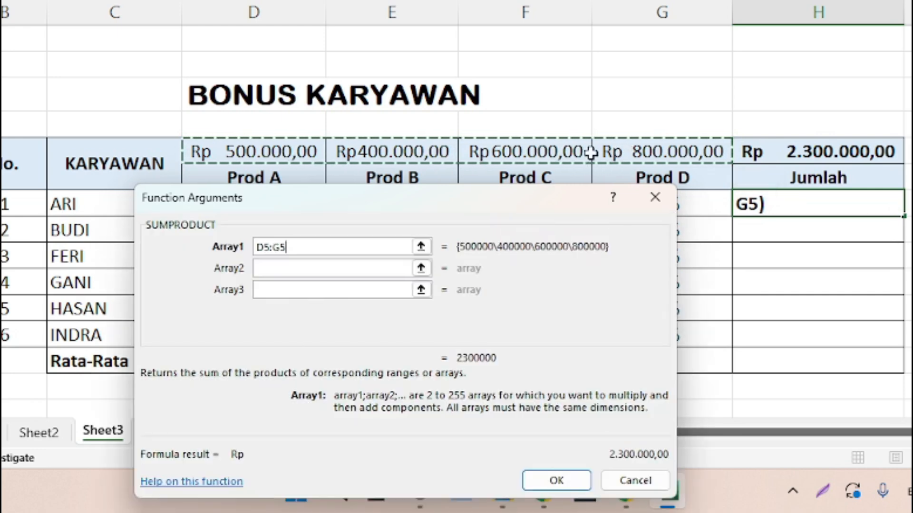
# - Set Array2 to ARI's percentage range D7:G7
pyautogui.moveTo(514, 195); pyautogui.dragTo(526, 215)
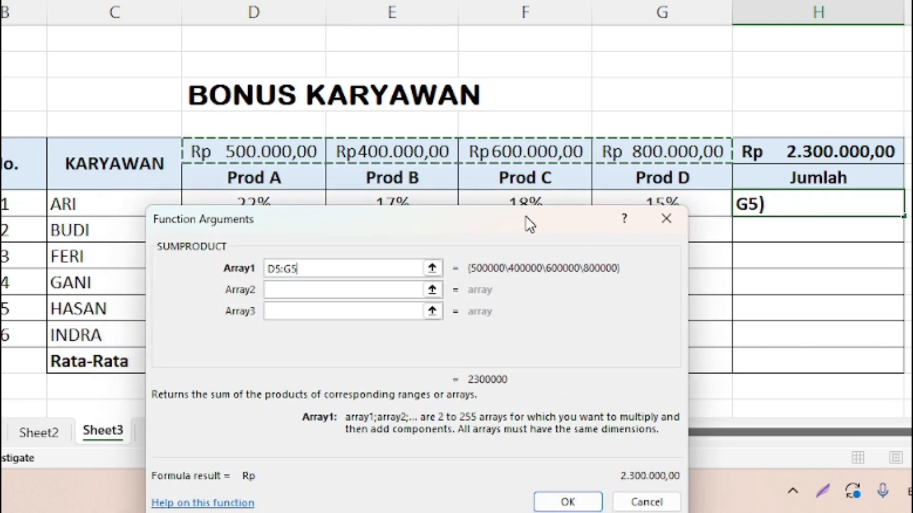
pyautogui.click(299, 286)
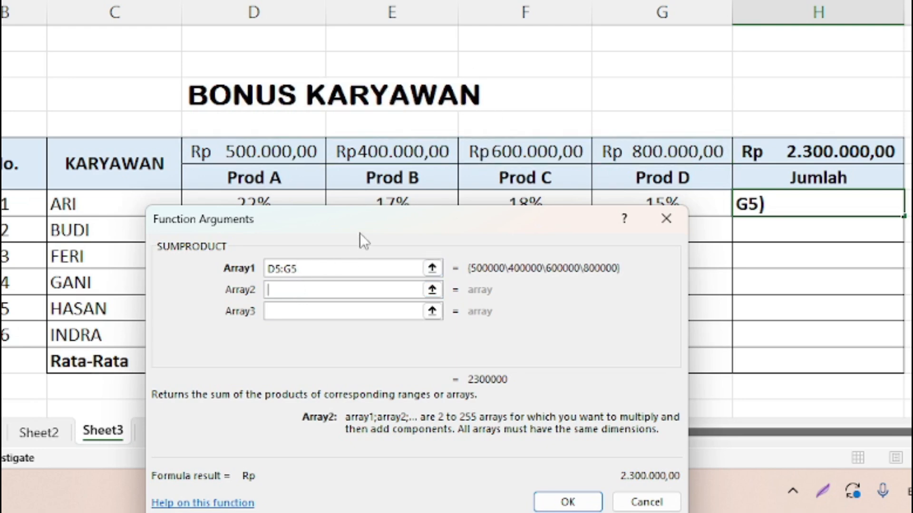
pyautogui.moveTo(365, 218); pyautogui.dragTo(363, 238)
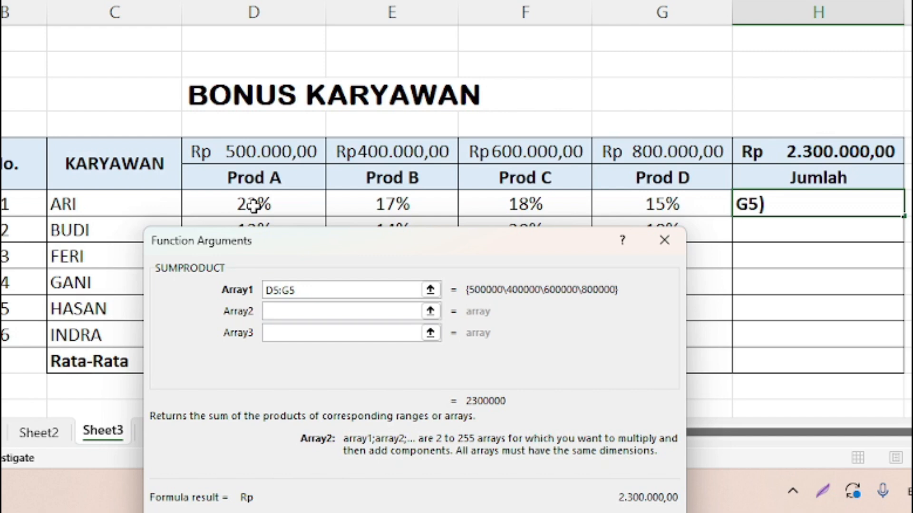
pyautogui.moveTo(254, 204); pyautogui.dragTo(614, 212)
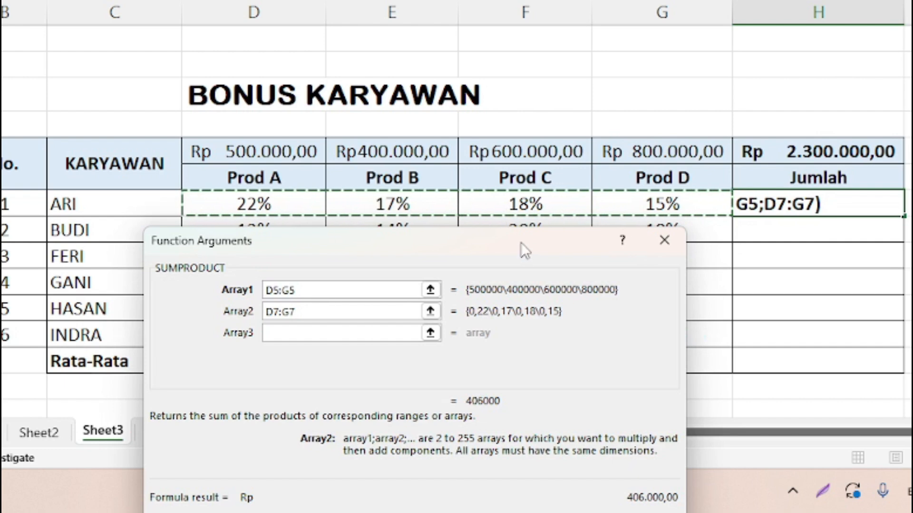
pyautogui.moveTo(520, 243); pyautogui.dragTo(535, 230)
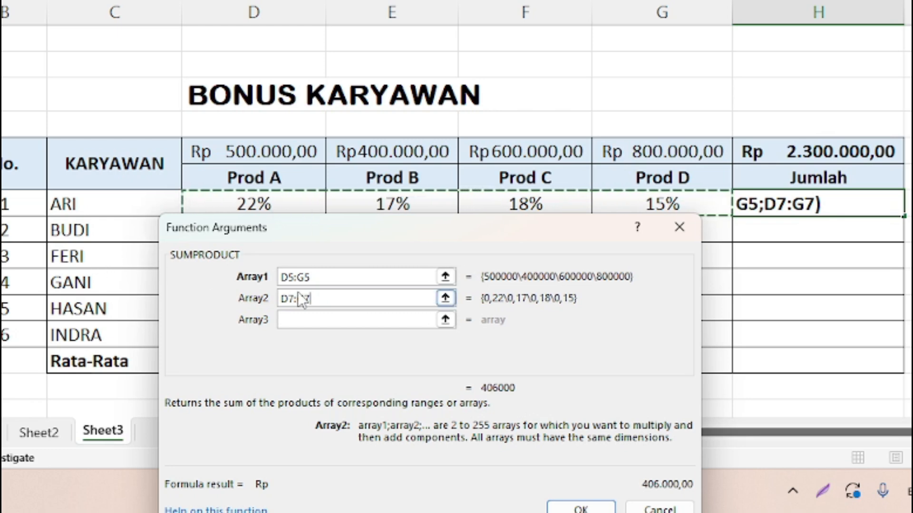
# - Make Array1 an absolute reference, $D$5:$G$5
pyautogui.click(341, 278)
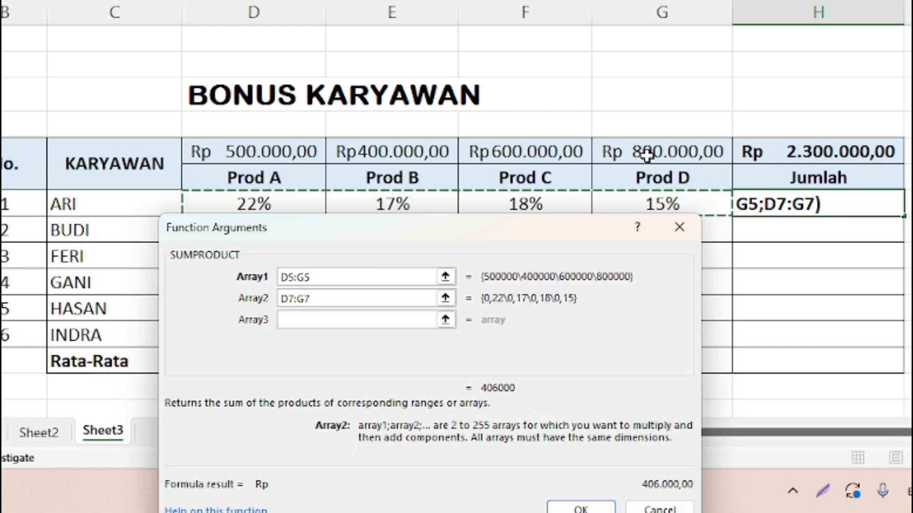
pyautogui.click(284, 278)
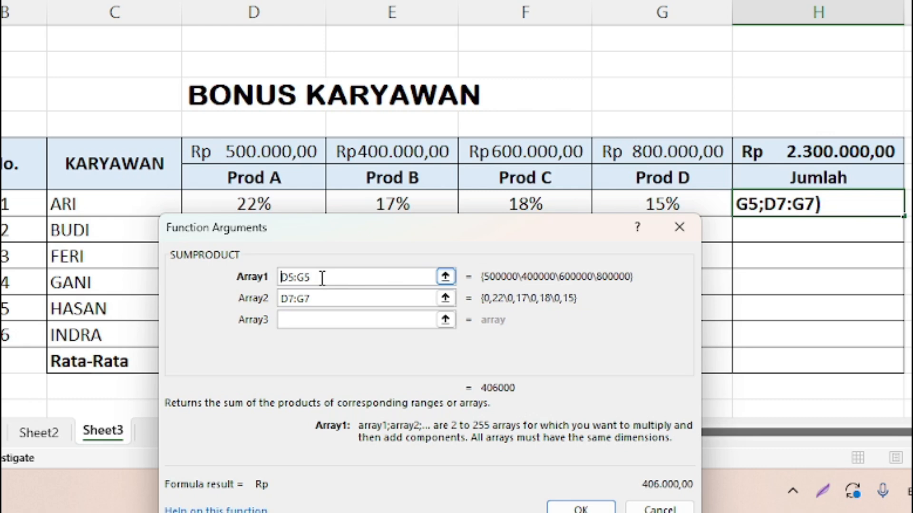
pyautogui.write('$')
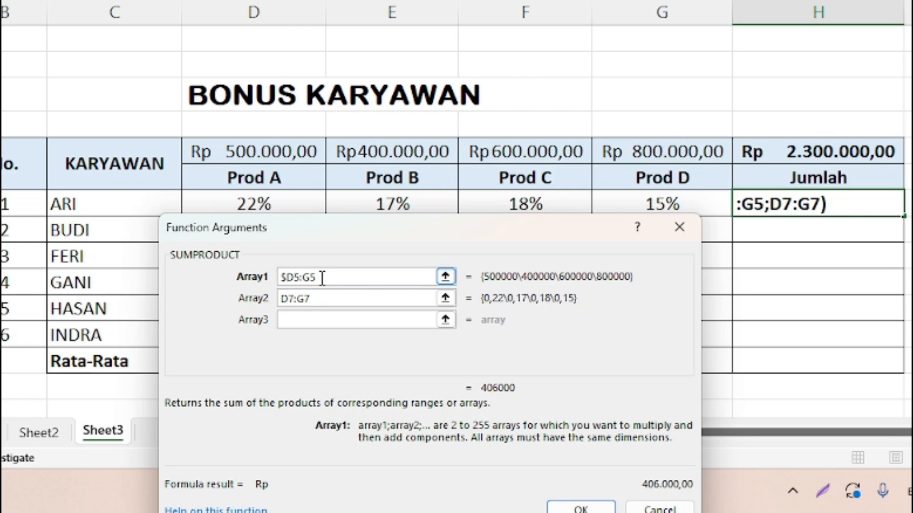
pyautogui.write('$')
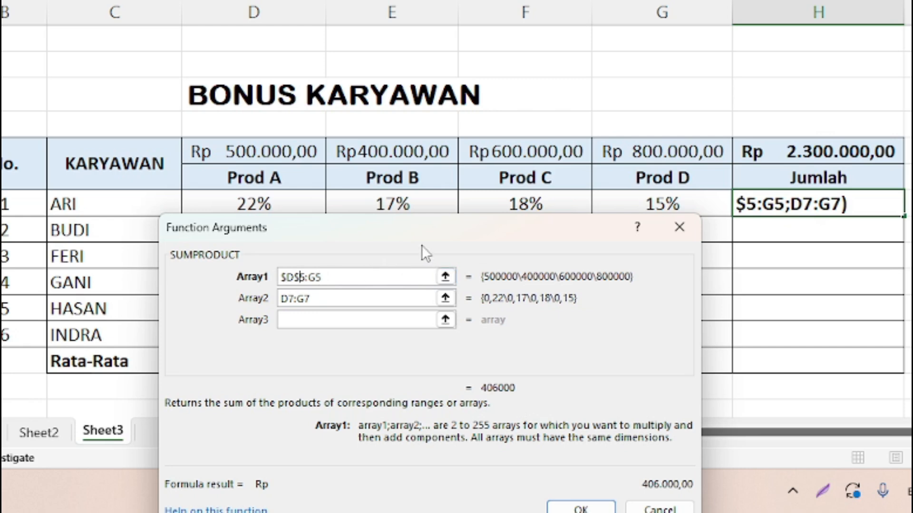
pyautogui.press('Right')
pyautogui.press('Right')
pyautogui.write('$')
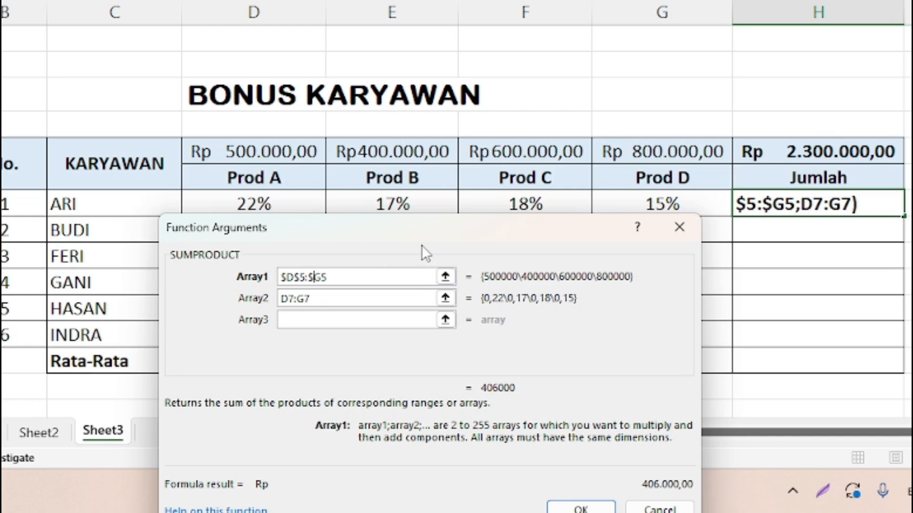
pyautogui.press('Right')
pyautogui.write('$')
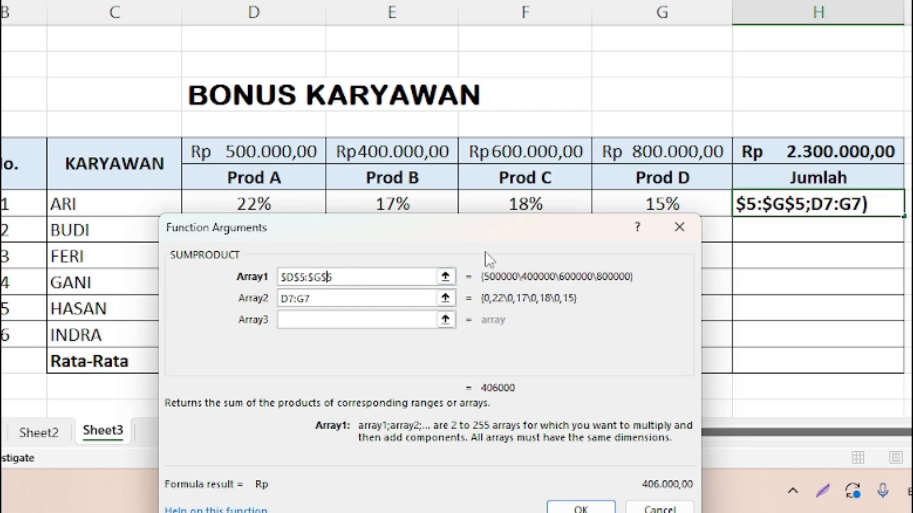
pyautogui.moveTo(520, 233); pyautogui.dragTo(520, 161)
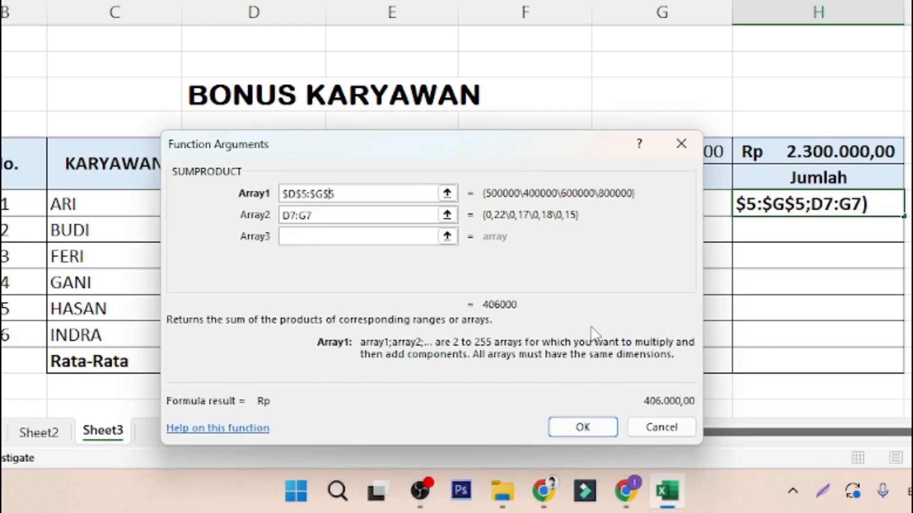
# - Confirm the SUMPRODUCT formula in H7 and fill it down the Jumlah column through H12
pyautogui.click(588, 426)
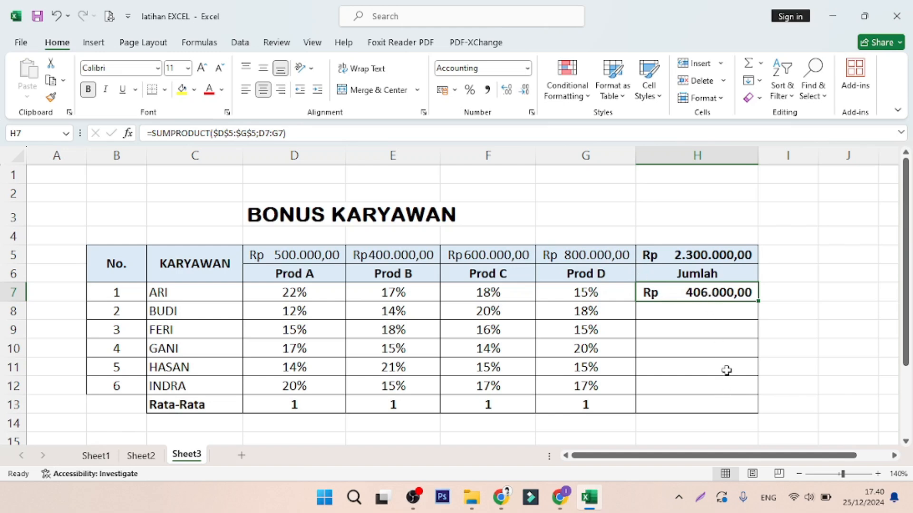
pyautogui.click(729, 310)
pyautogui.click(732, 292)
pyautogui.click(731, 312)
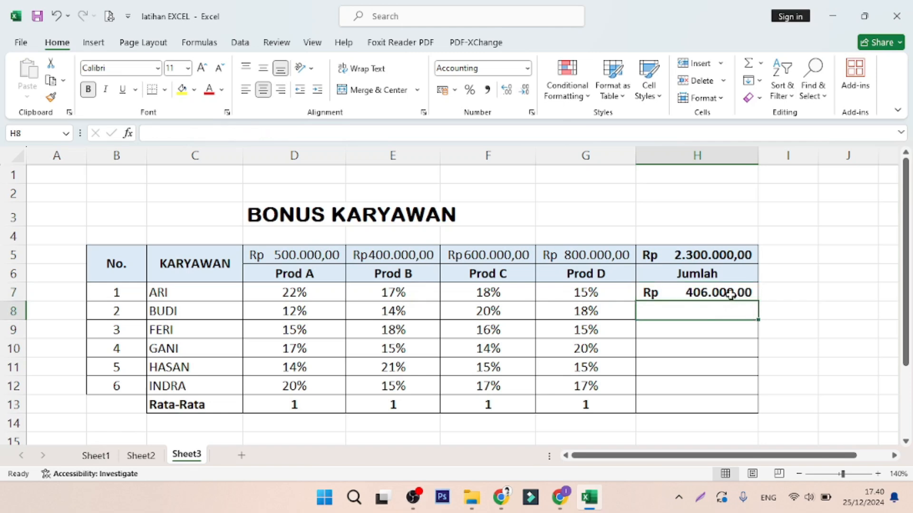
pyautogui.click(730, 292)
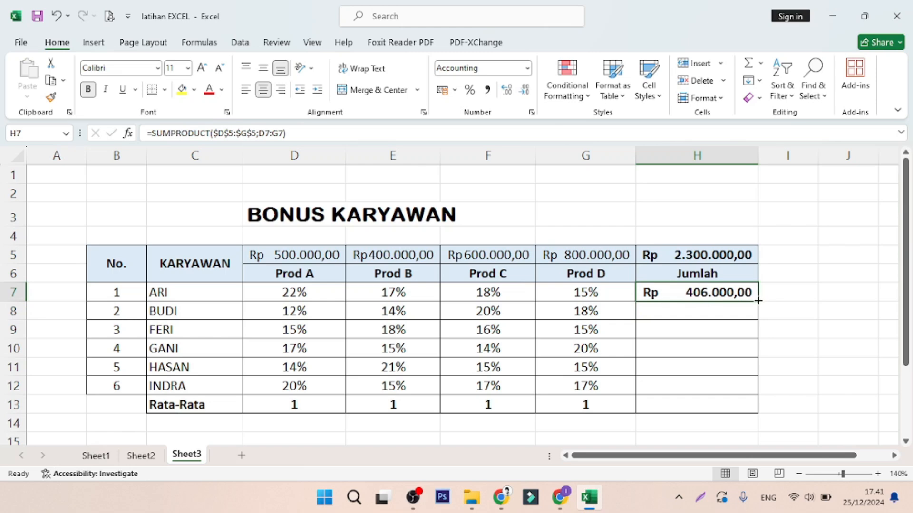
pyautogui.moveTo(758, 301); pyautogui.dragTo(751, 388)
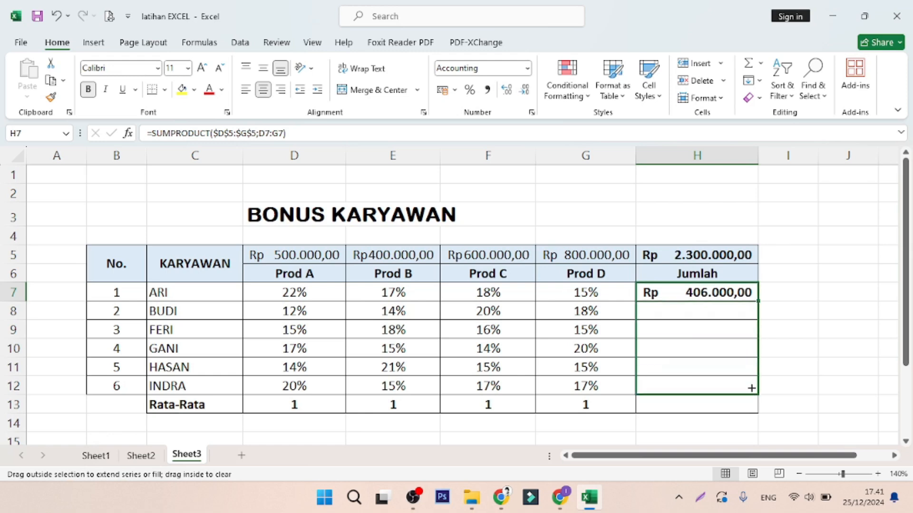
pyautogui.moveTo(751, 389); pyautogui.dragTo(750, 387)
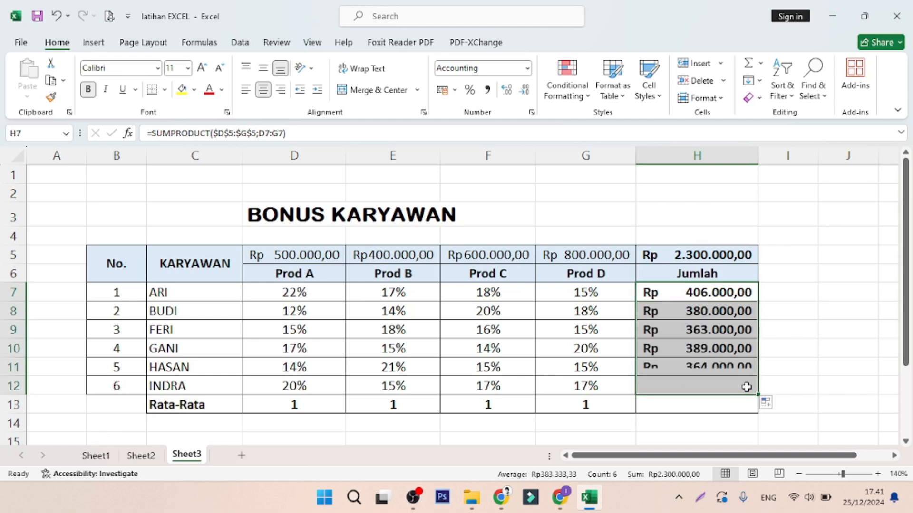
# - Inspect the copied SUMPRODUCT formulas in the Jumlah cells for each employee
pyautogui.click(767, 311)
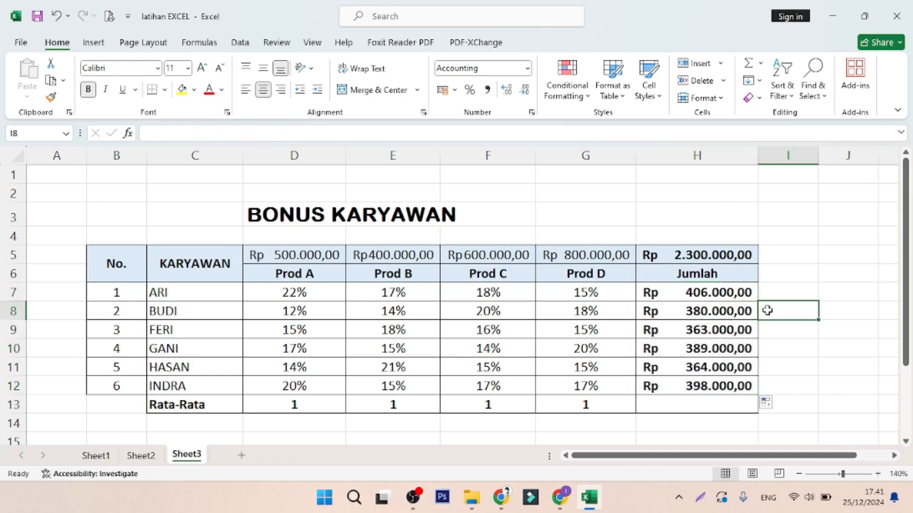
pyautogui.click(748, 349)
pyautogui.click(744, 372)
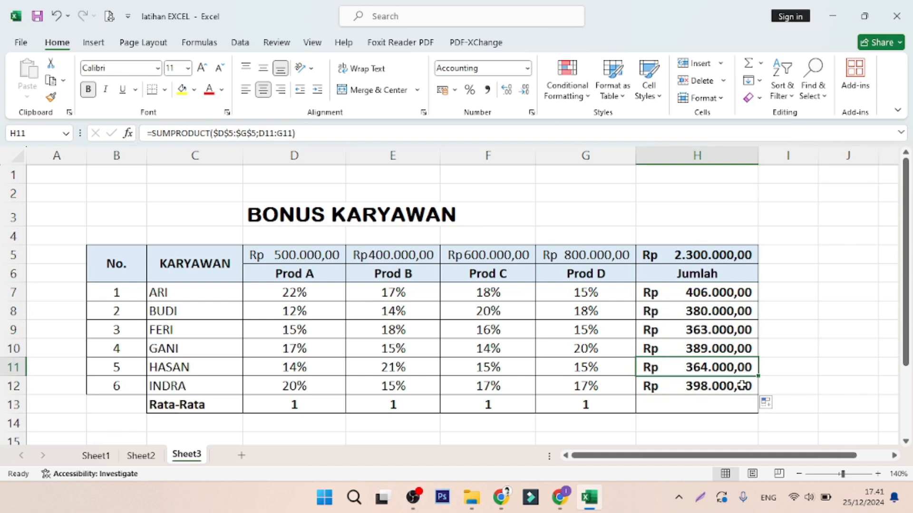
pyautogui.click(740, 386)
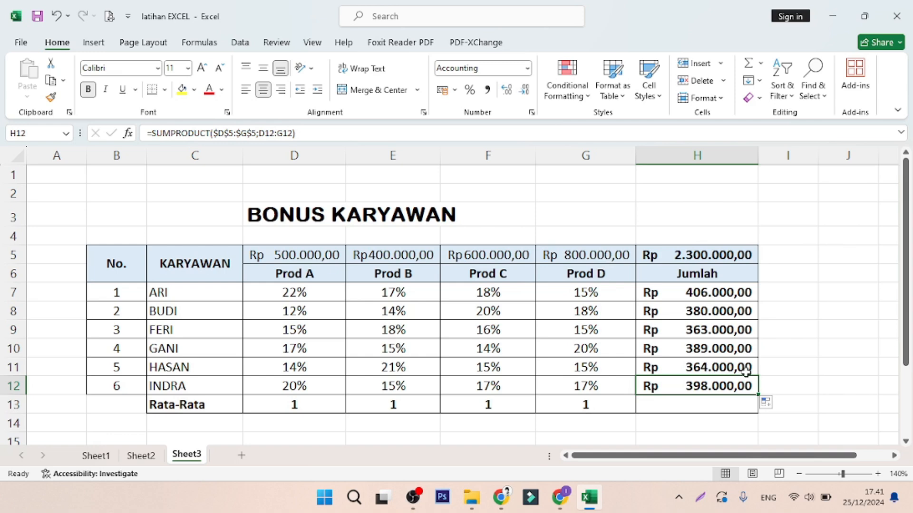
# - Total the Jumlah column in H13 with AutoSum, =SUM(H7:H12)
pyautogui.click(707, 406)
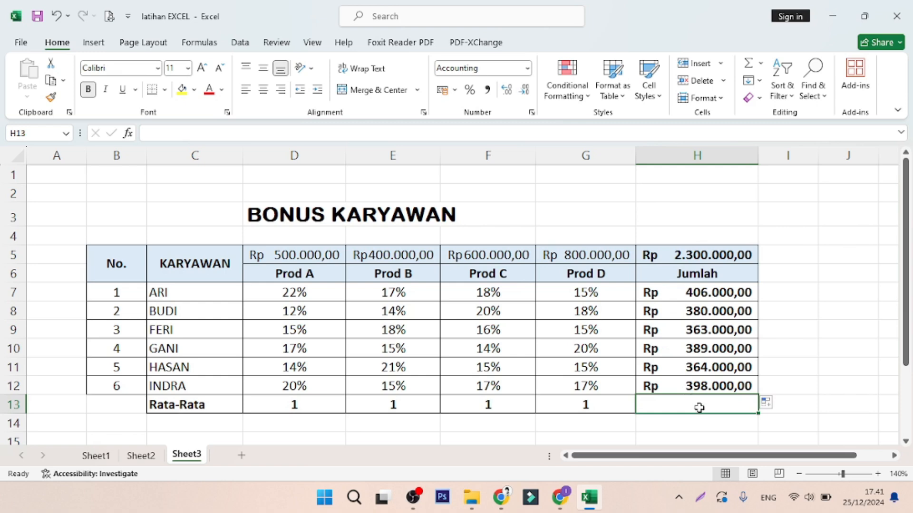
pyautogui.click(761, 66)
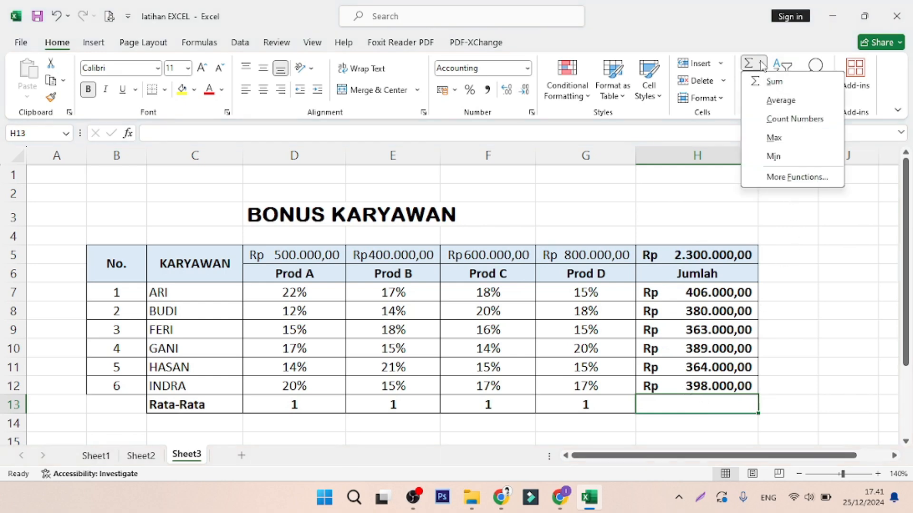
pyautogui.click(773, 83)
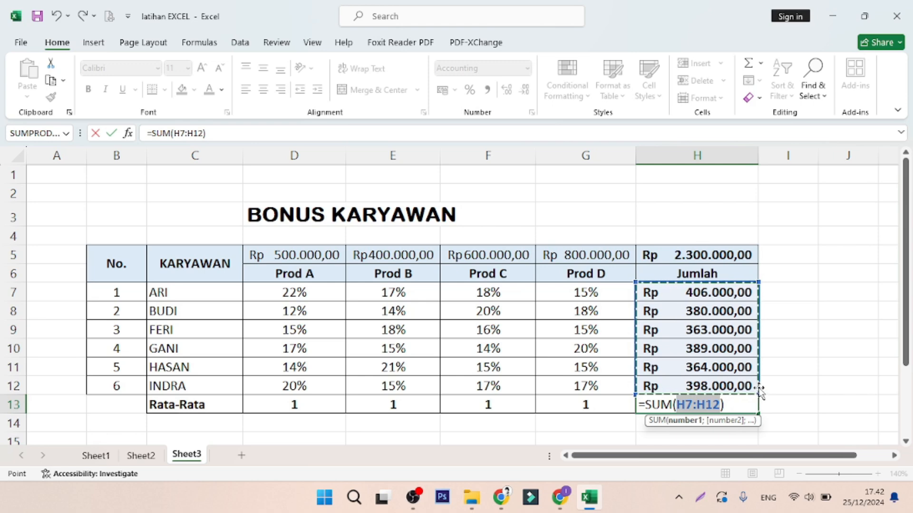
pyautogui.press('Return')
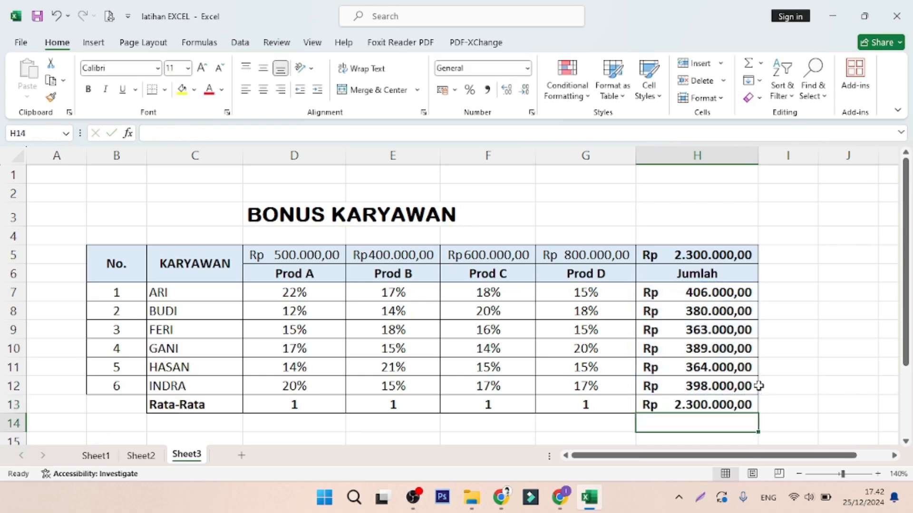